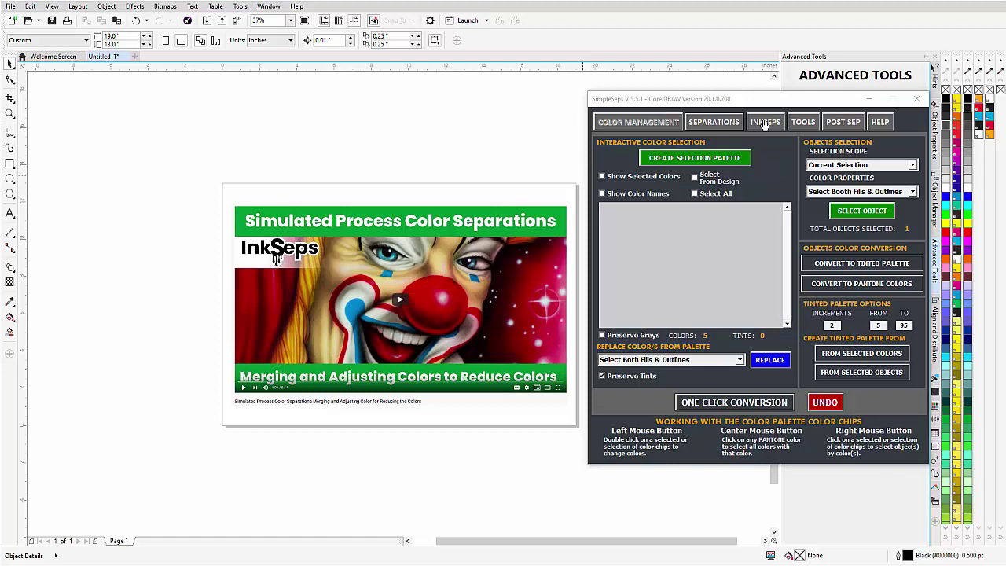
Choose the clown-678042_1920.jpg-separation zip from Downloads as the InkSeps file to import.
left_click(765, 123)
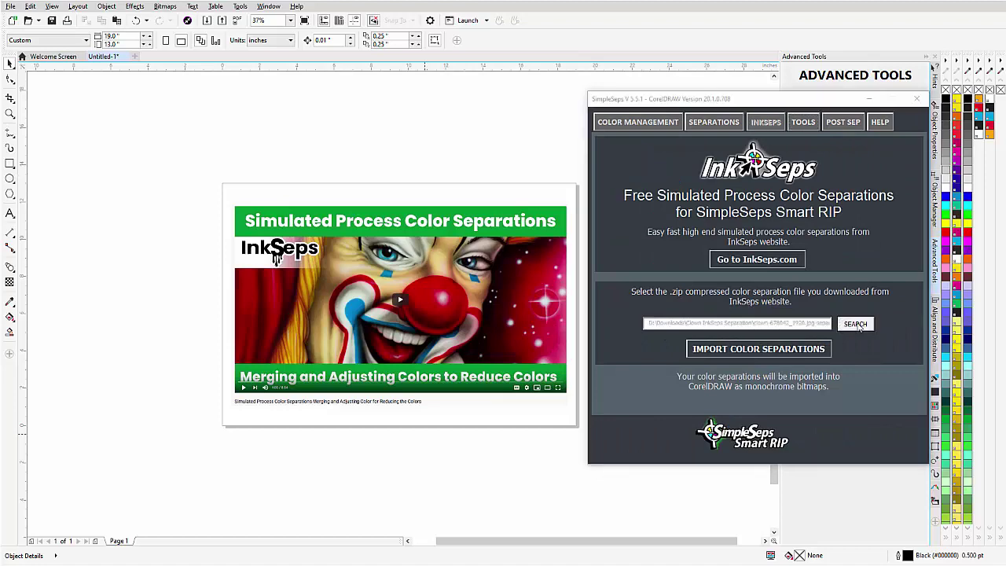
left_click(855, 325)
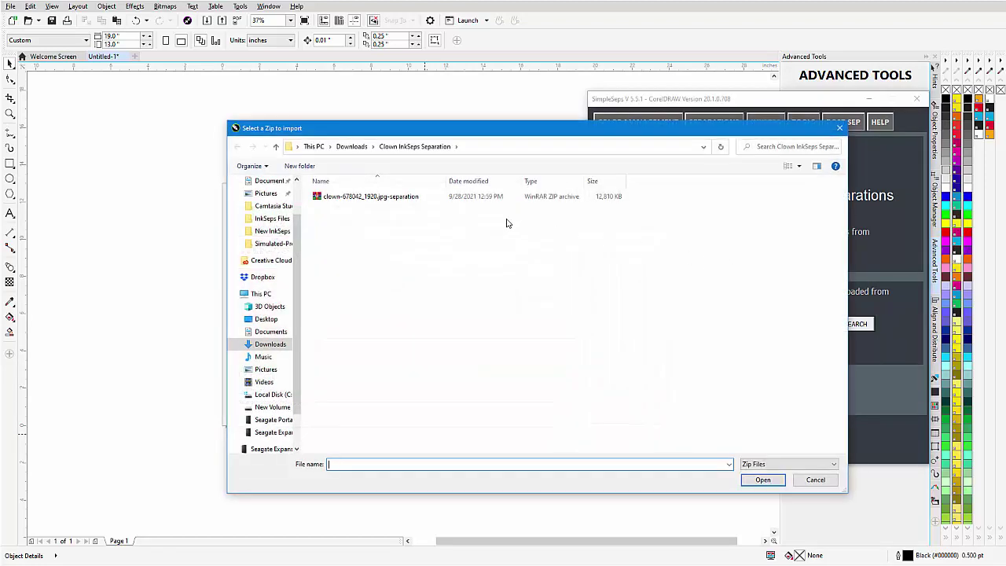
left_click(393, 197)
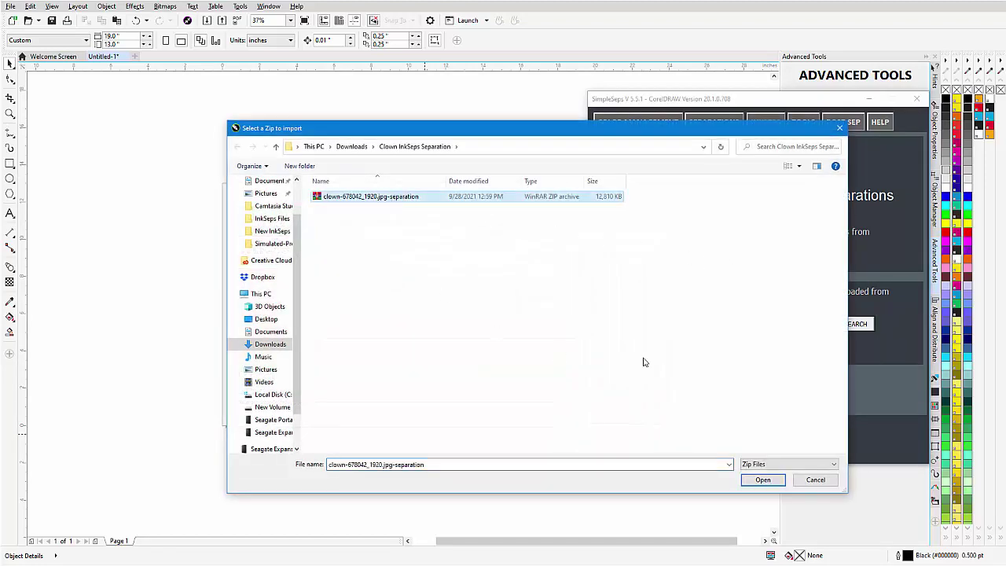
left_click(768, 482)
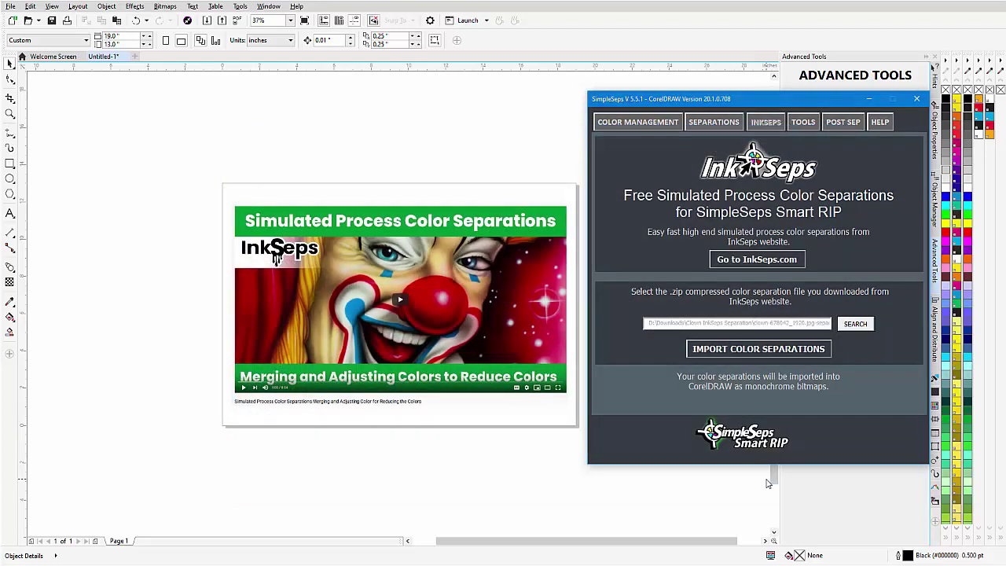
Import the clown separations as monochrome bitmaps, drag the black, blue and red channels apart, then undo the moves.
left_click(753, 351)
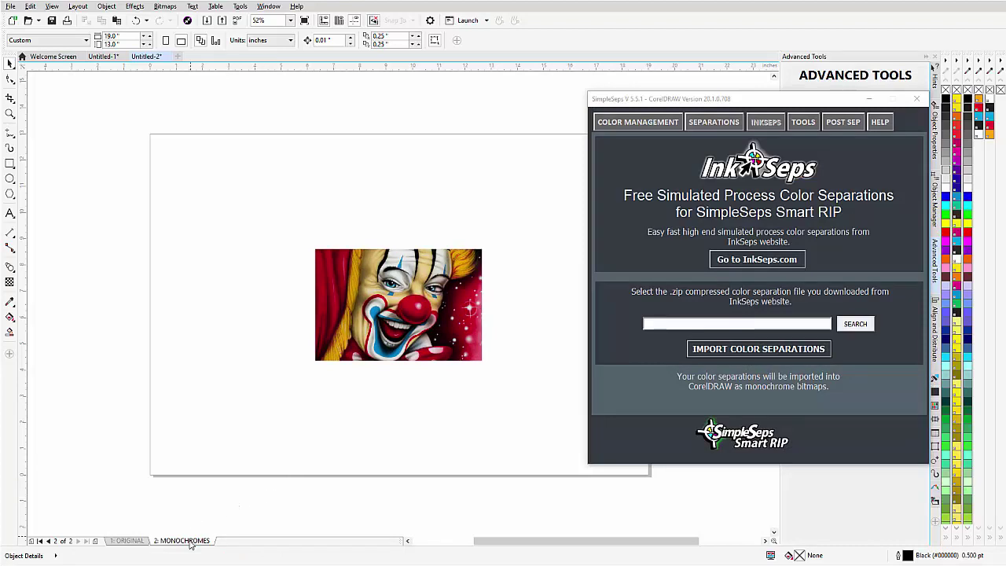
left_click(374, 343)
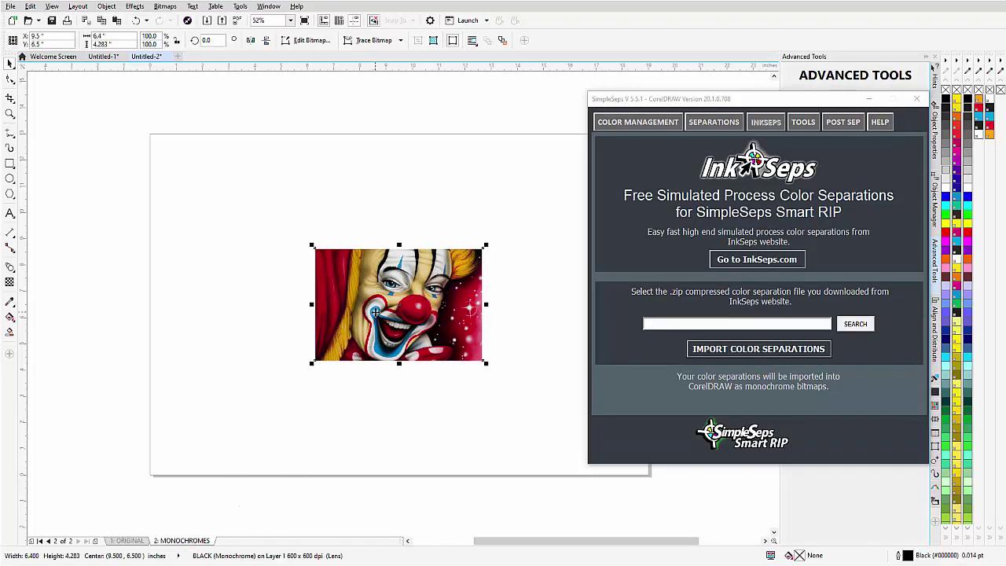
left_click_drag(378, 318, 232, 421)
left_click(394, 319)
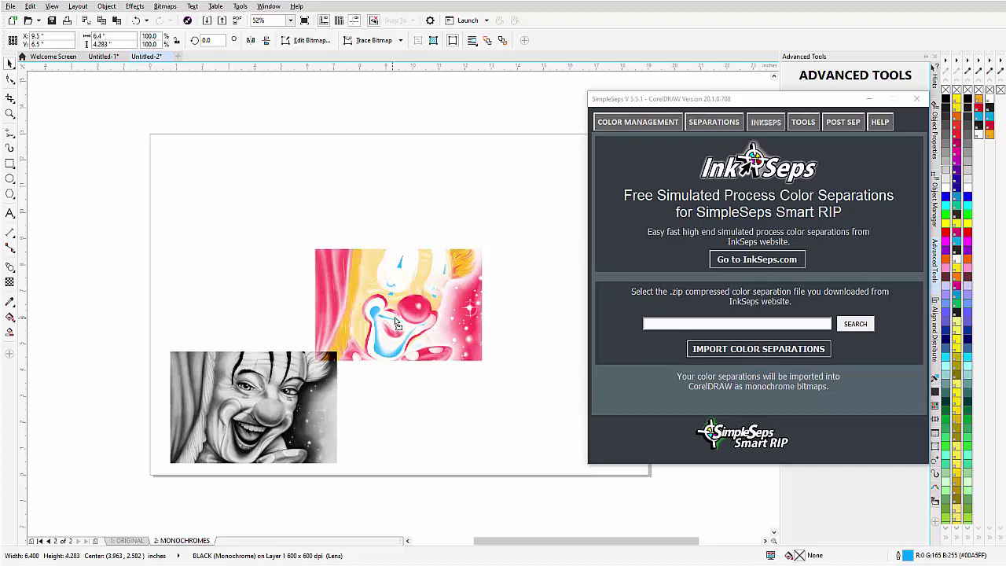
left_click_drag(394, 320, 478, 236)
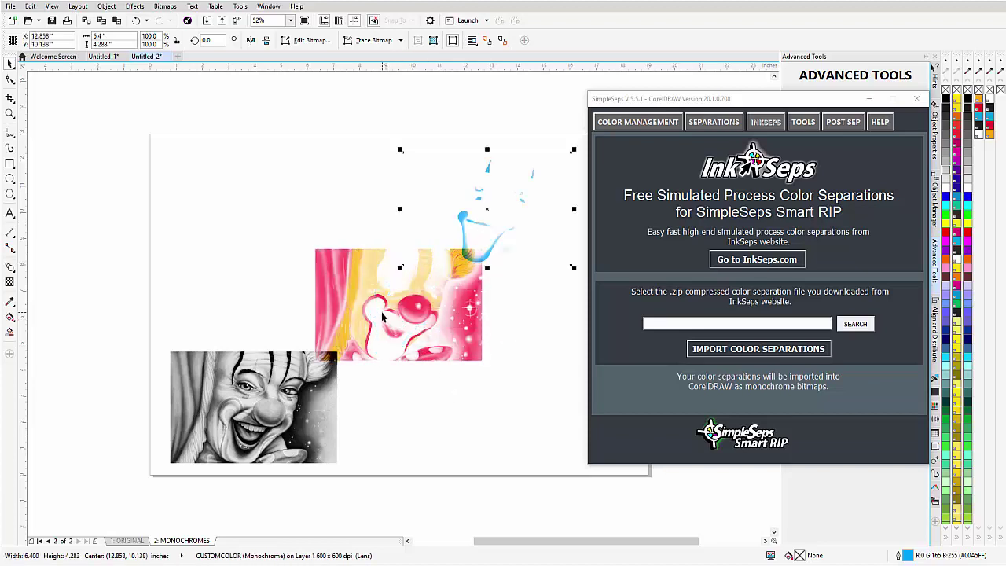
left_click_drag(385, 317, 484, 427)
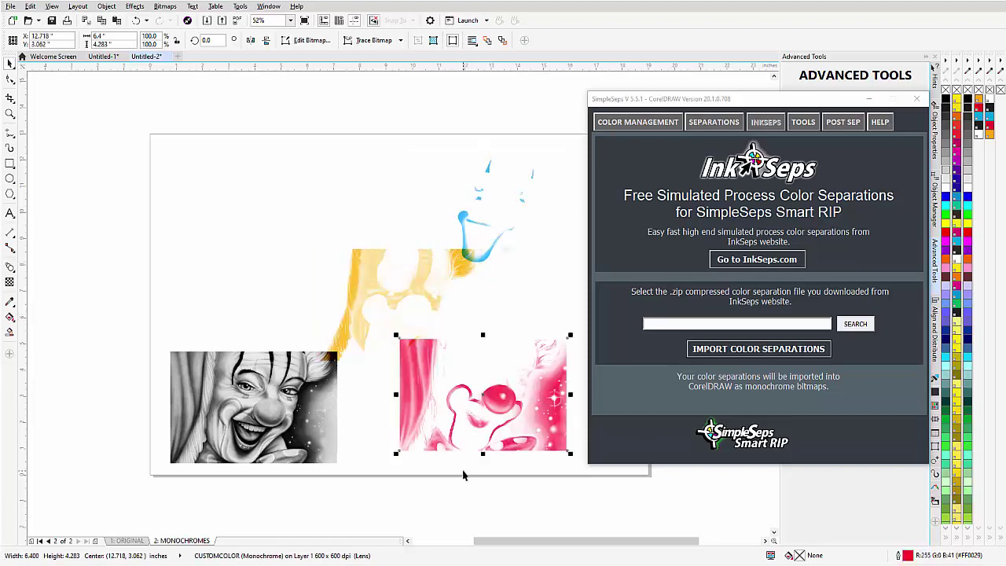
key("ctrl+z")
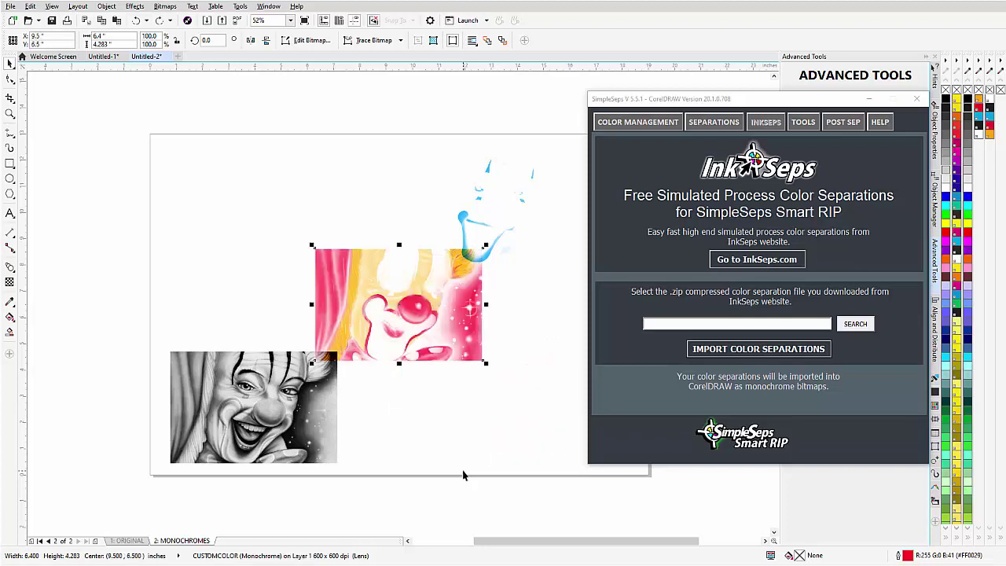
key("ctrl+z")
key("ctrl+z")
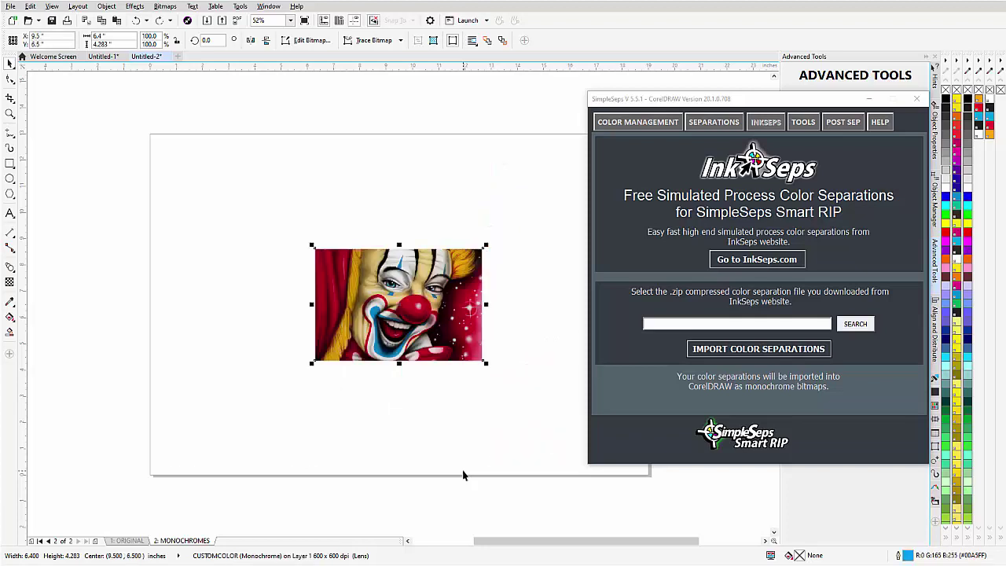
Check the ORIGINAL page, then select all six bitmaps on the MONOCHROMES page and scale them up.
left_click(129, 542)
left_click(182, 542)
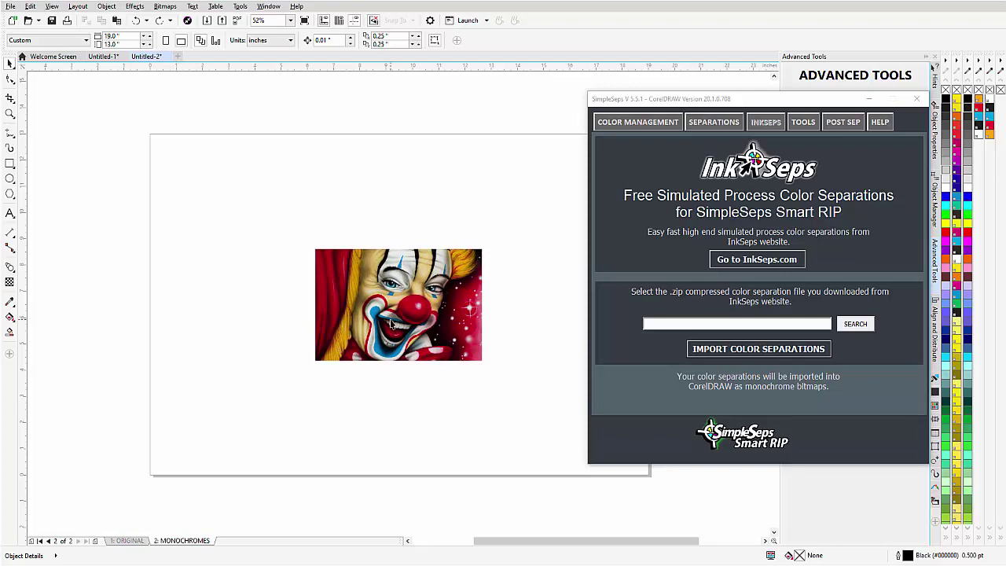
left_click_drag(520, 211, 198, 439)
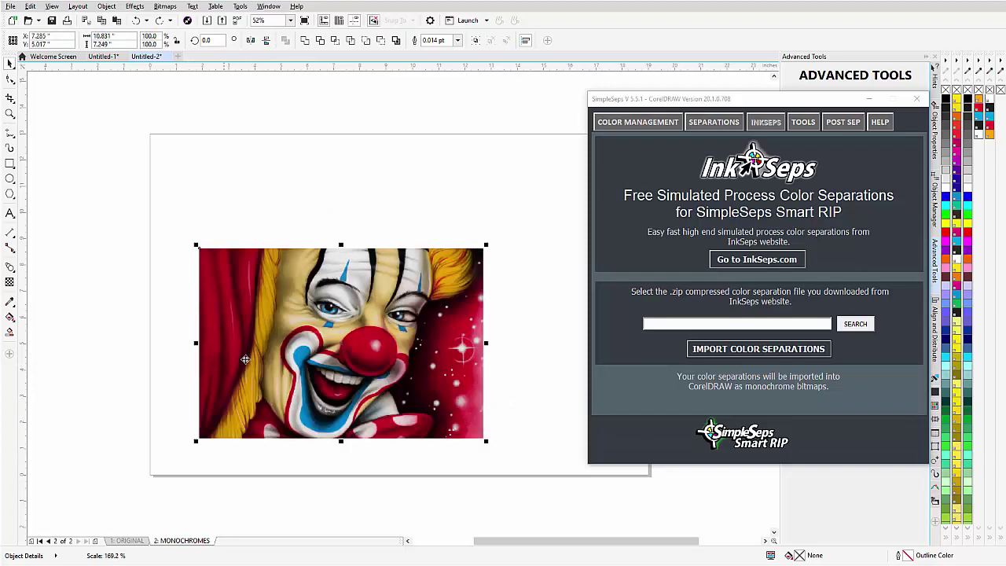
left_click_drag(352, 340, 407, 307)
left_click(574, 162)
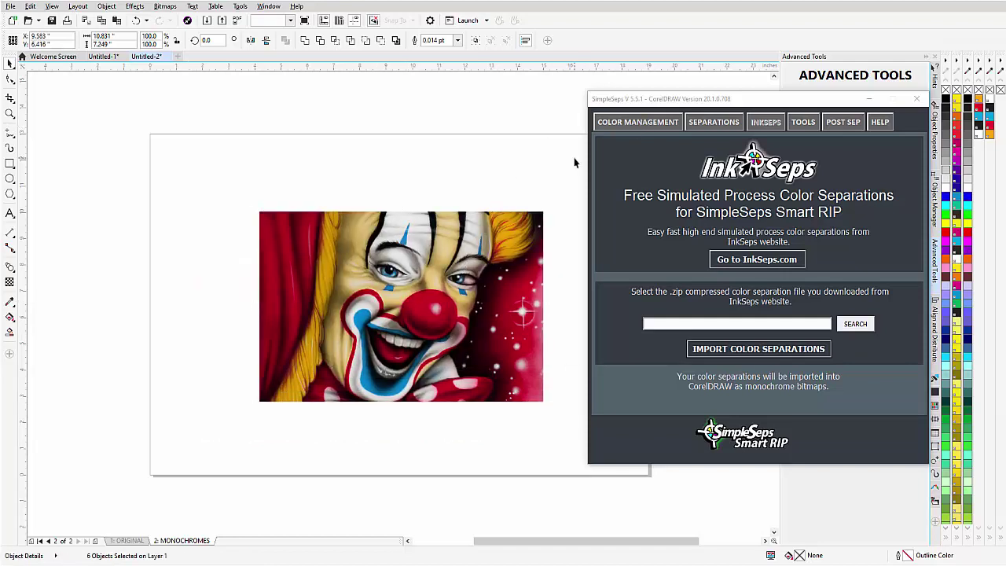
Build a five-colour selection palette, select all colours and run One Click Conversion to spot colours.
left_click(633, 124)
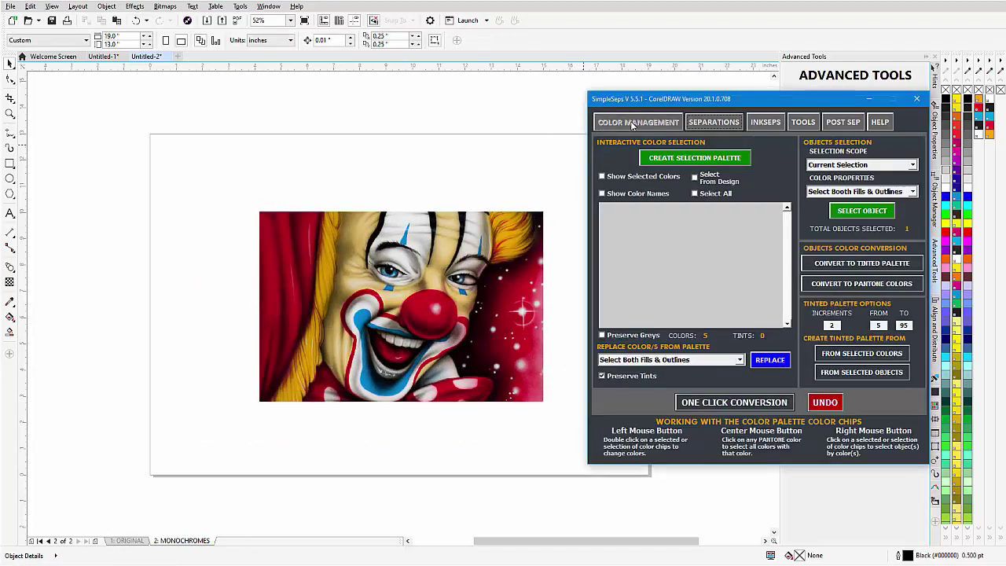
left_click(693, 159)
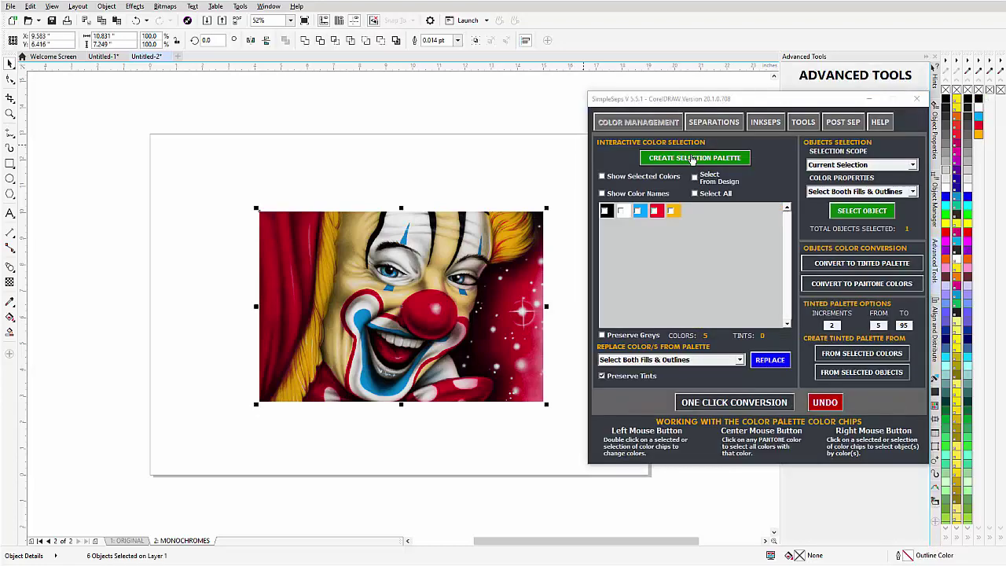
left_click(695, 193)
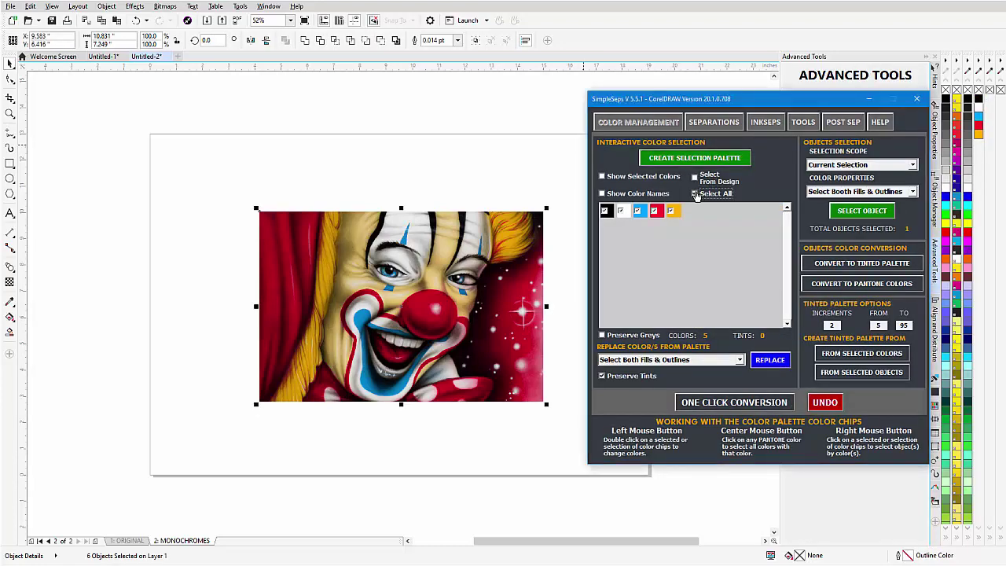
left_click(716, 404)
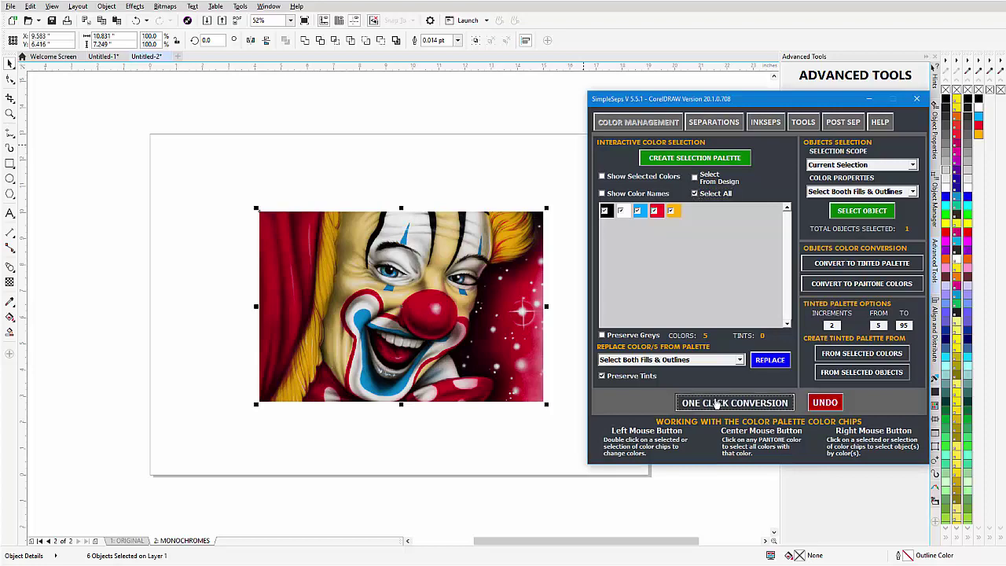
left_click(579, 307)
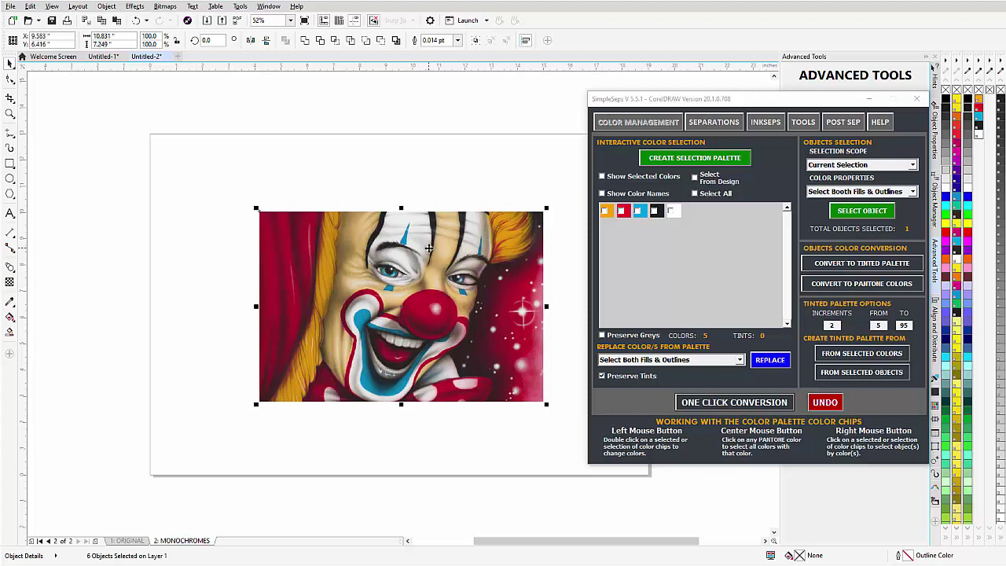
Rename PANTONE 137 C to 'Orange - Yellow' and PANTONE 185 C to 'Red - Rose'.
left_click(712, 124)
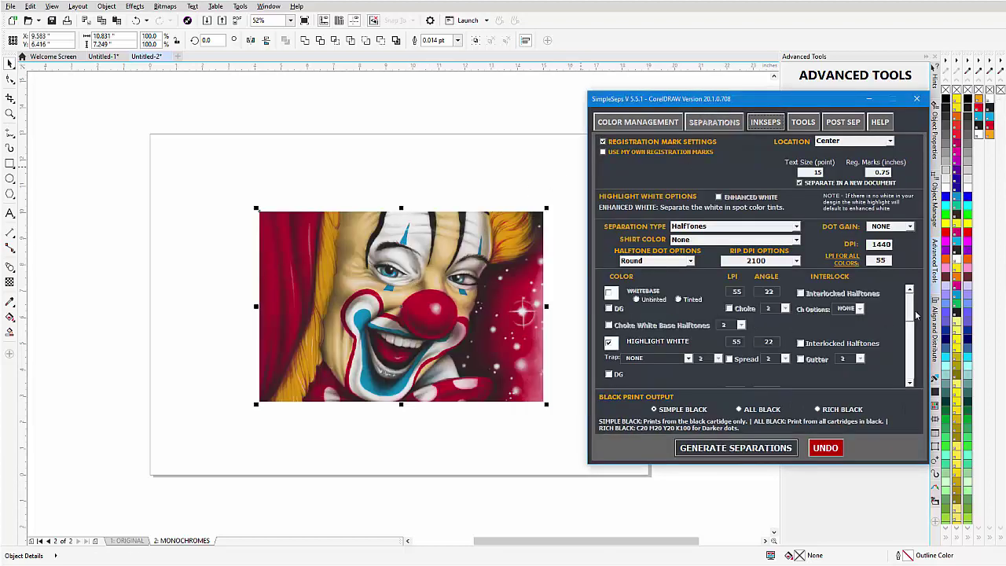
left_click_drag(910, 311, 910, 375)
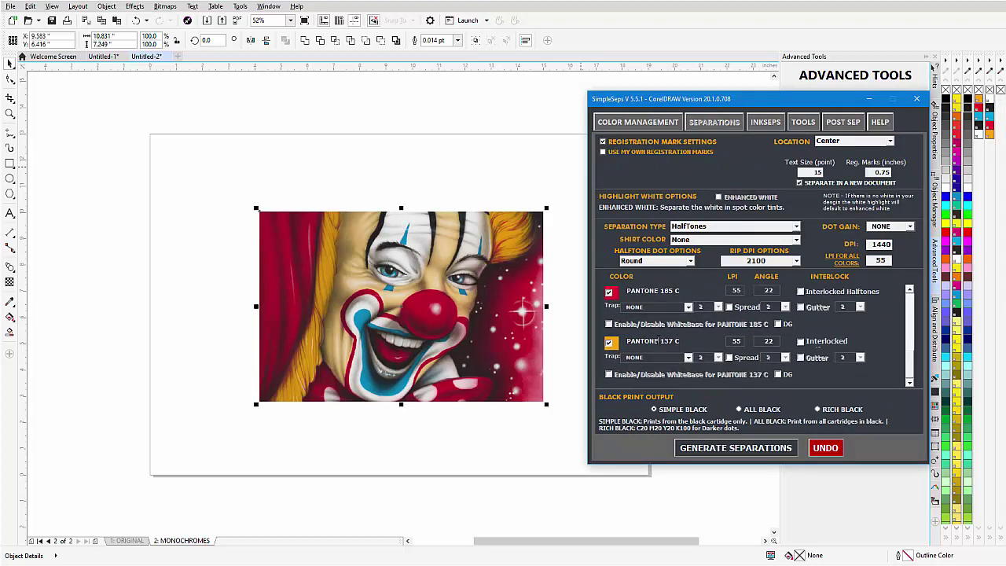
left_click_drag(629, 341, 738, 342)
type("Orange - Yellow")
left_click_drag(629, 291, 701, 291)
type("Red")
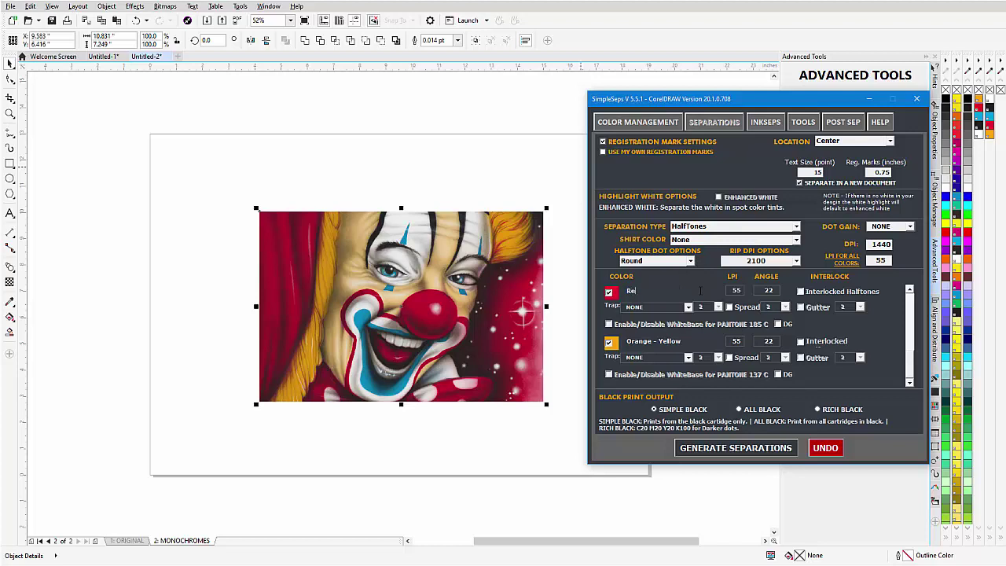
type(" - Rose")
Rename PANTONE 299 C to 'Azure - Cyan' and PANTONE Hexachrome Black C to 'Black'.
scroll(912, 358, "up", 2)
scroll(912, 348, "up", 2)
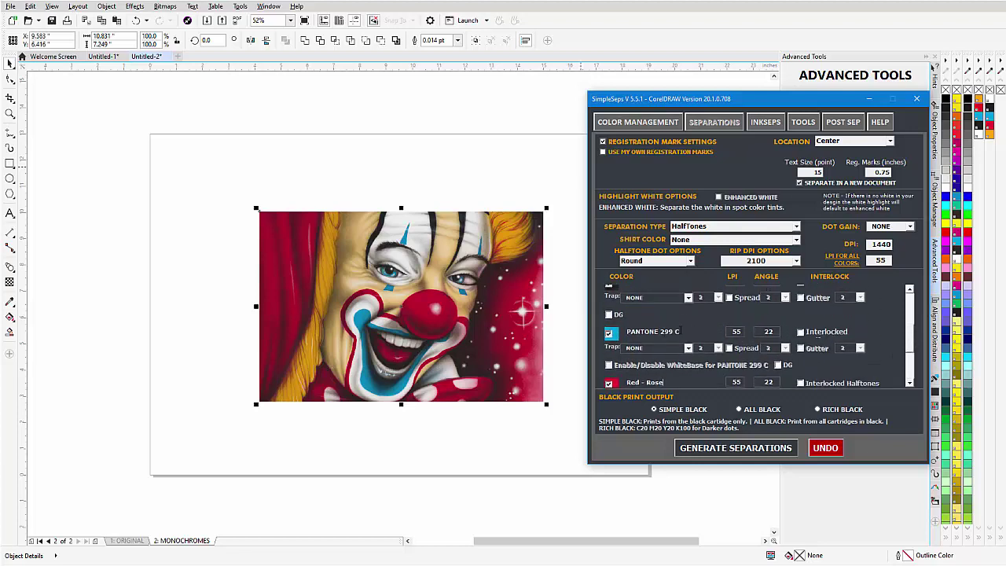
left_click_drag(677, 331, 627, 332)
type("Azure - Cyan")
scroll(825, 340, "down", 3)
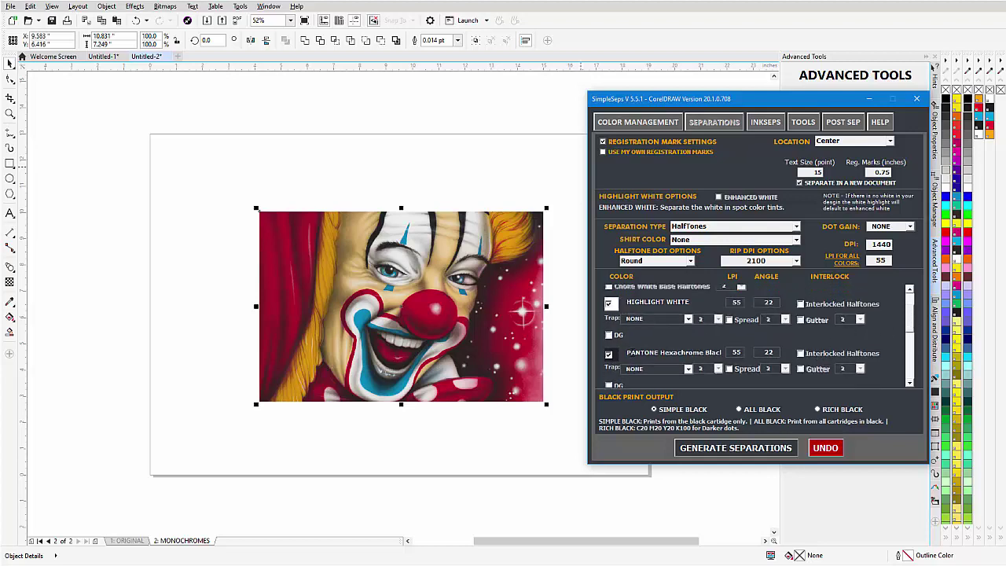
left_click_drag(628, 352, 743, 353)
key("BackSpace")
type("Black")
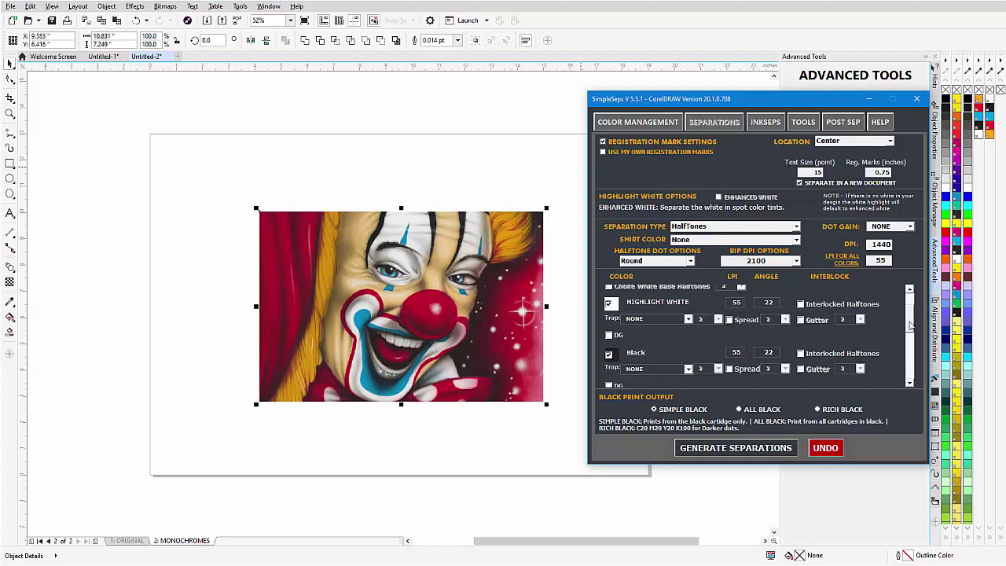
Enable a tinted, choked white base, interlock the Black channel's halftones, and keep dot gain at NONE.
left_click_drag(912, 326, 909, 297)
left_click(611, 293)
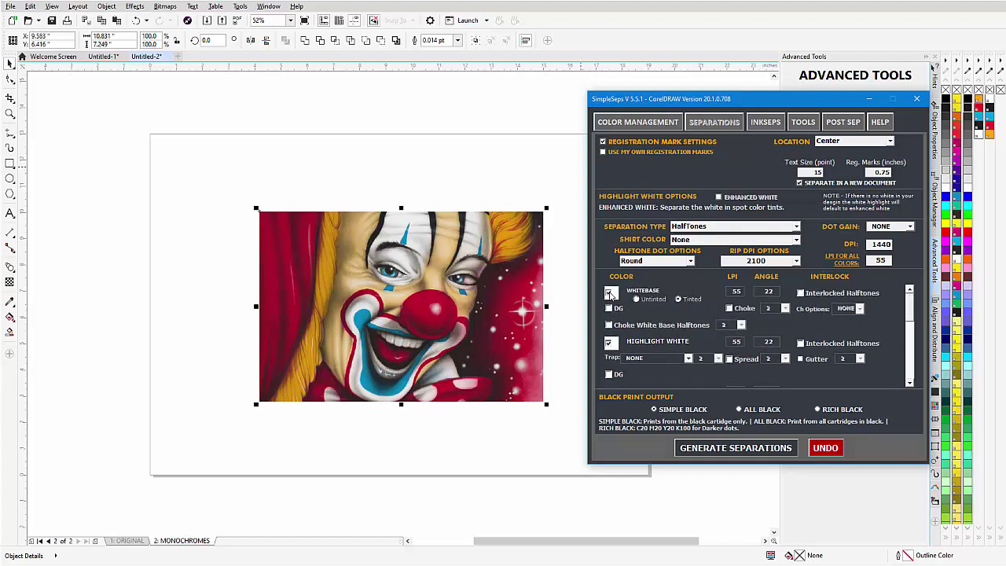
left_click(680, 299)
left_click(730, 308)
left_click_drag(911, 308, 912, 322)
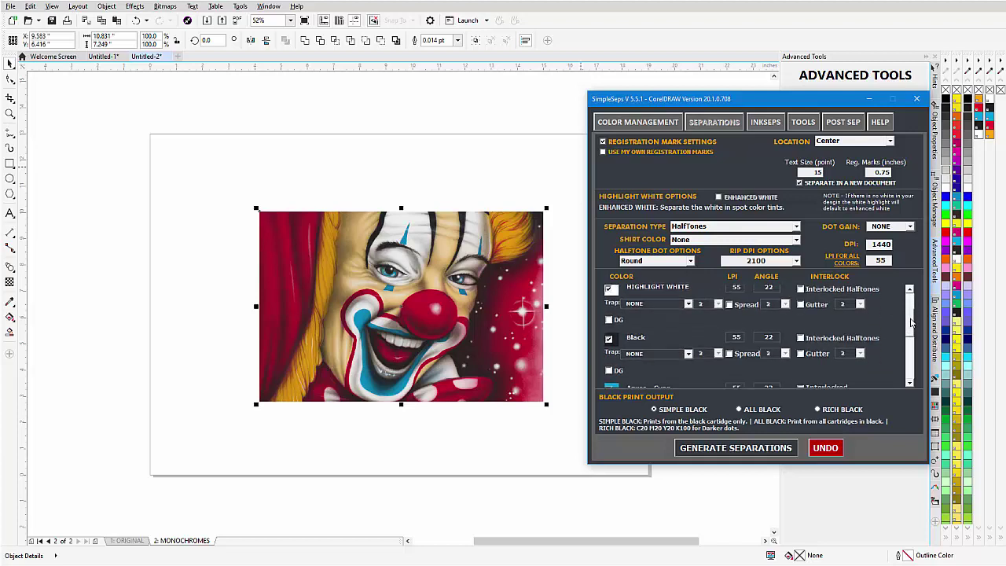
left_click(801, 338)
left_click(910, 227)
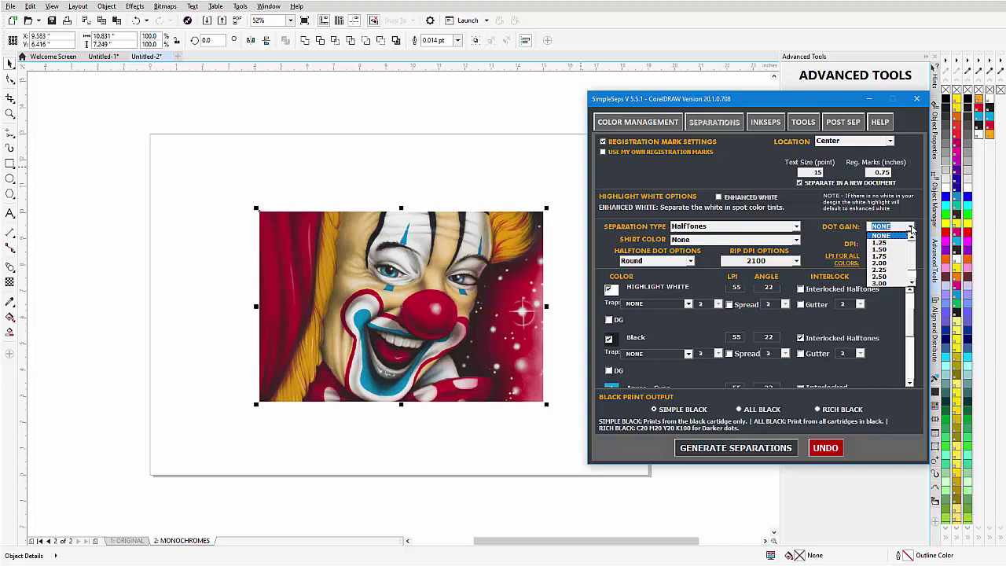
left_click(911, 227)
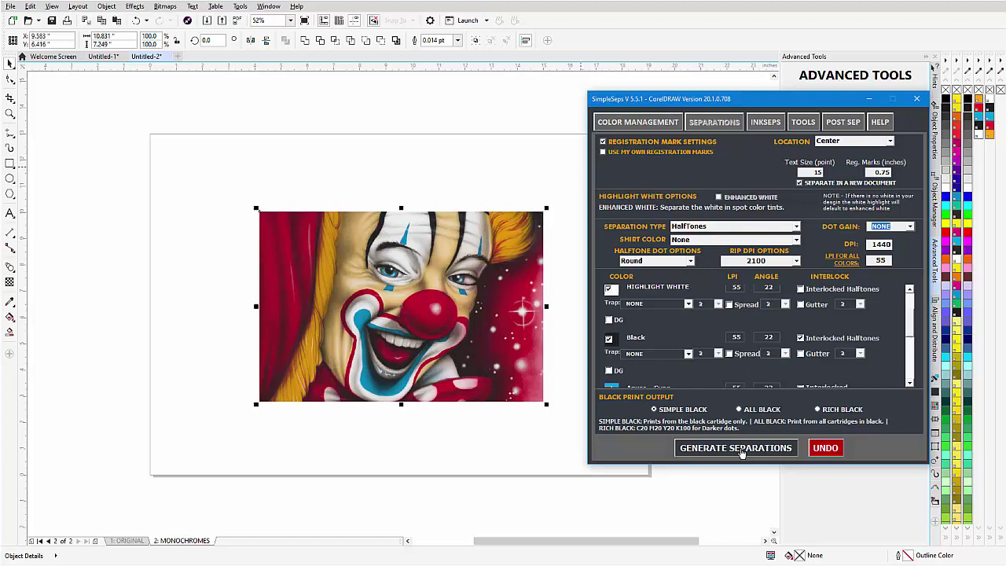
Generate the separations into a new multi-page document with a halftone preview of the clown.
left_click(741, 453)
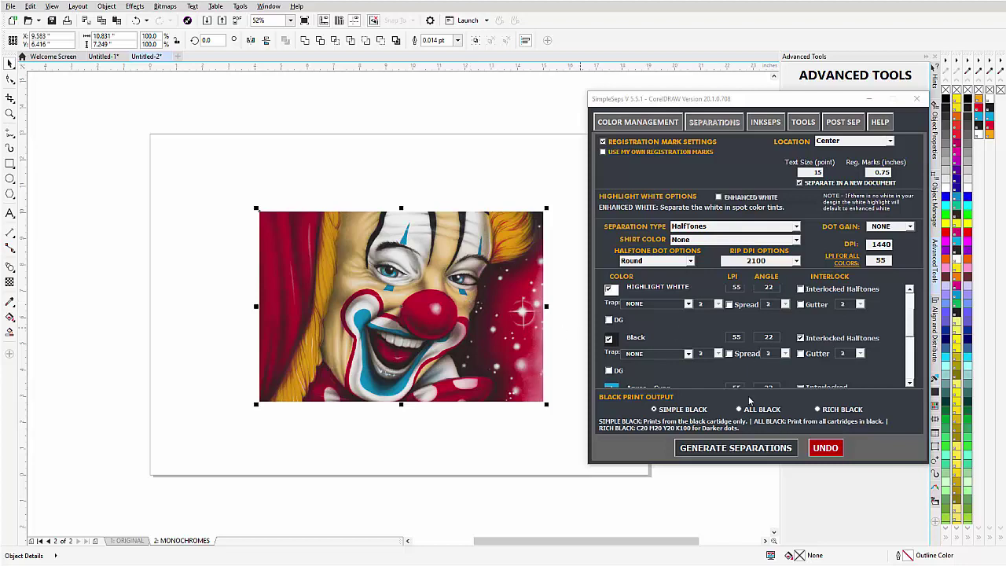
left_click(738, 448)
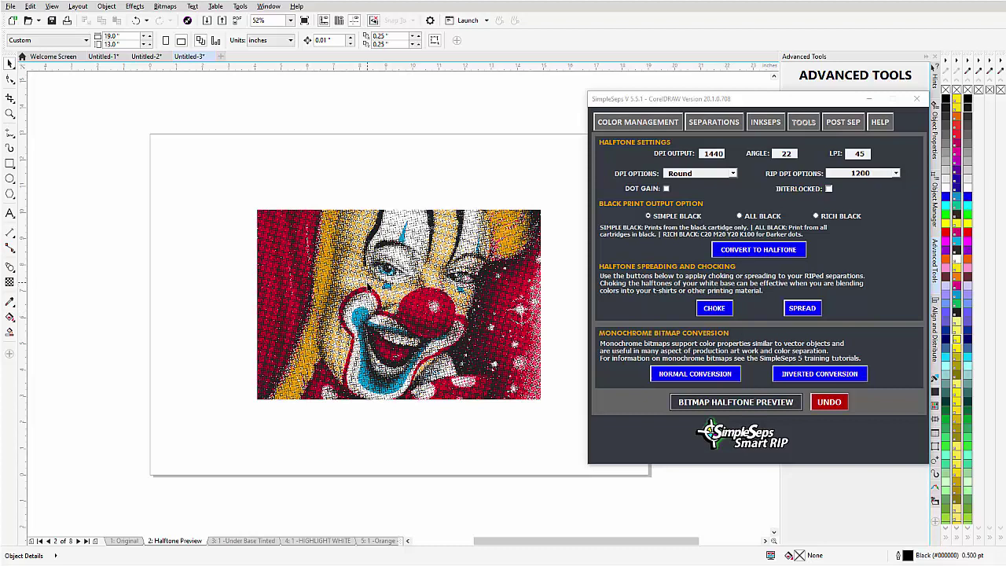
scroll(364, 285, "up", 4)
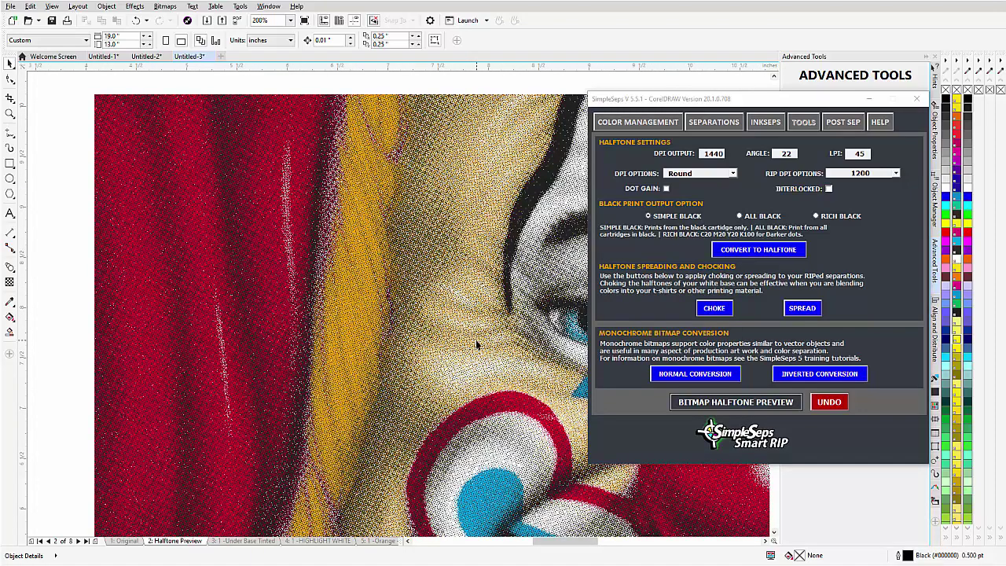
scroll(449, 402, "up", 2)
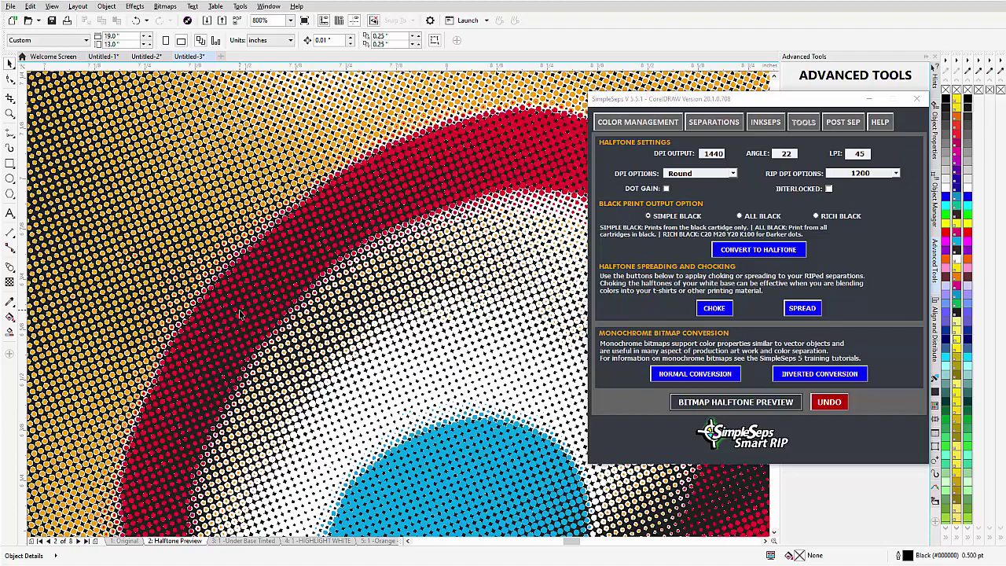
scroll(239, 315, "down", 4)
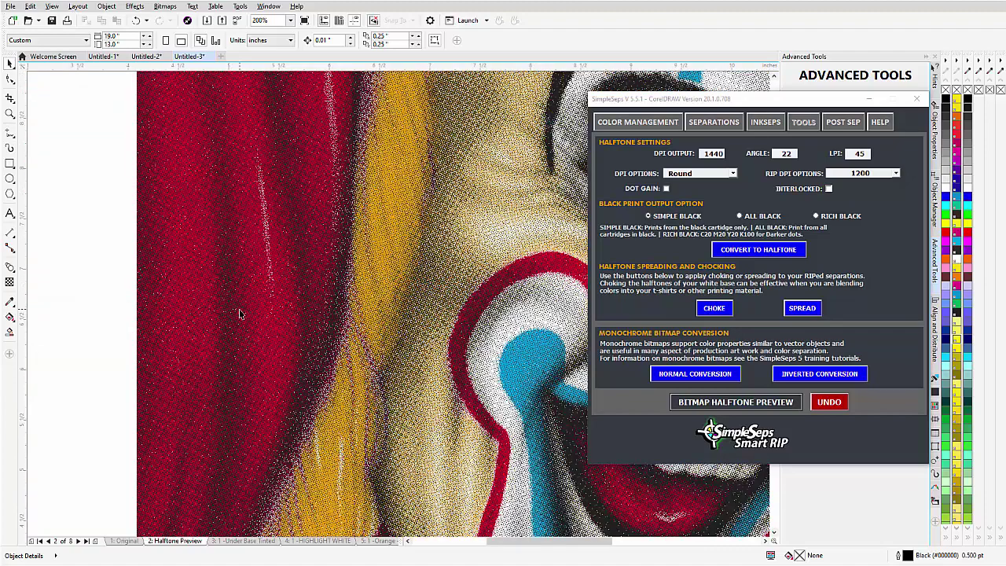
scroll(240, 315, "down", 2)
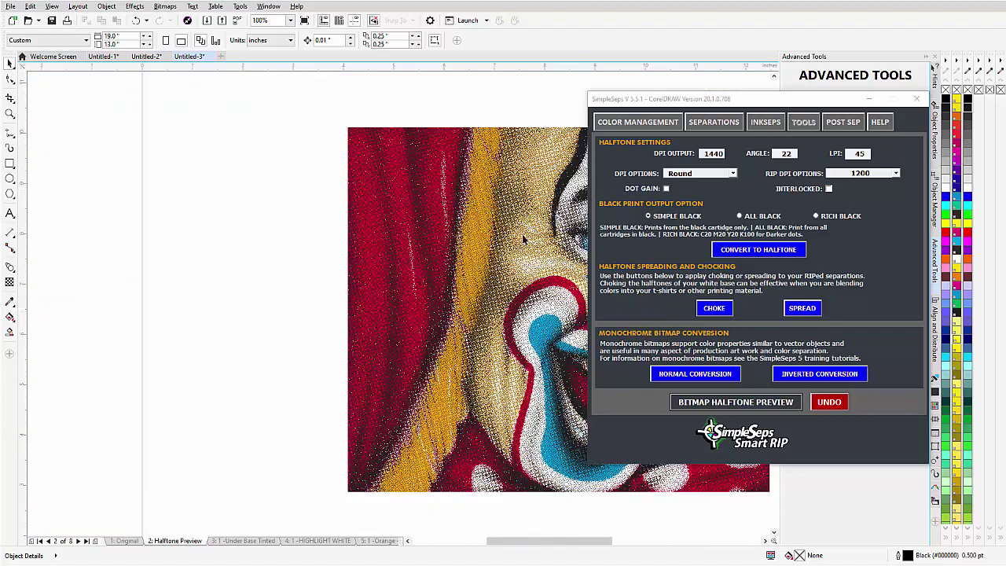
scroll(536, 268, "down", 2)
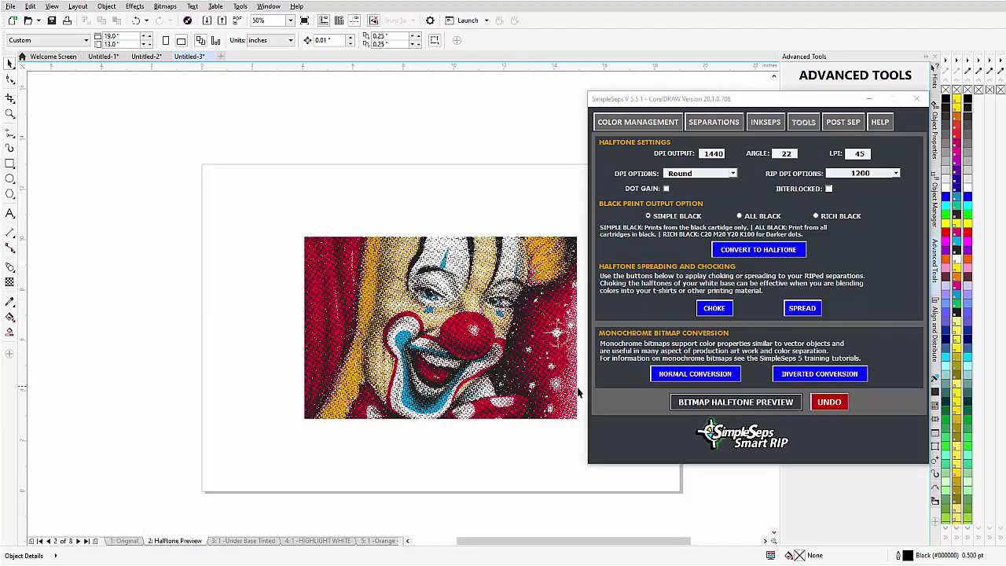
Create a bitmap halftone preview of the clown and drag it onto the 1: Original page tab.
left_click(743, 402)
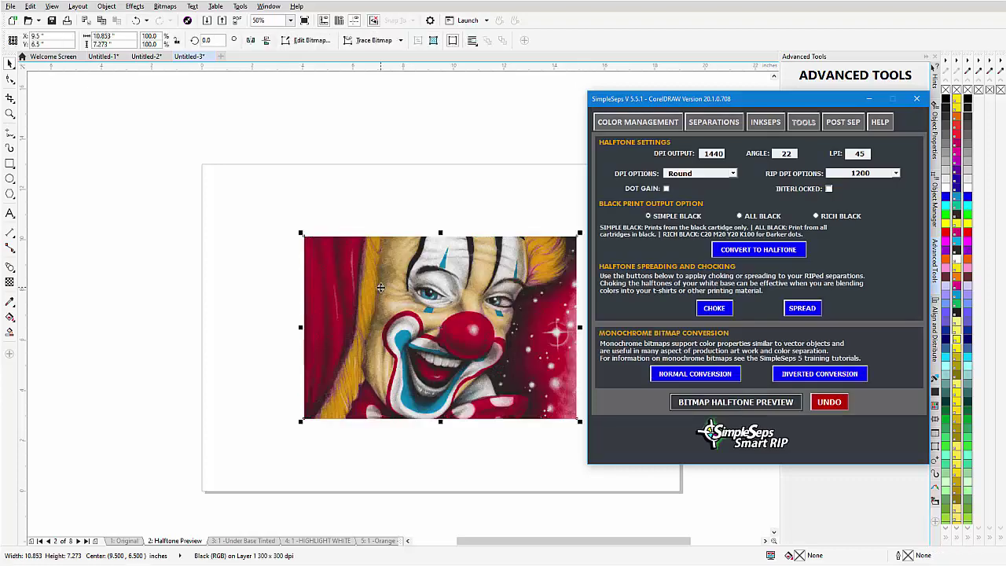
scroll(380, 288, "up", 3)
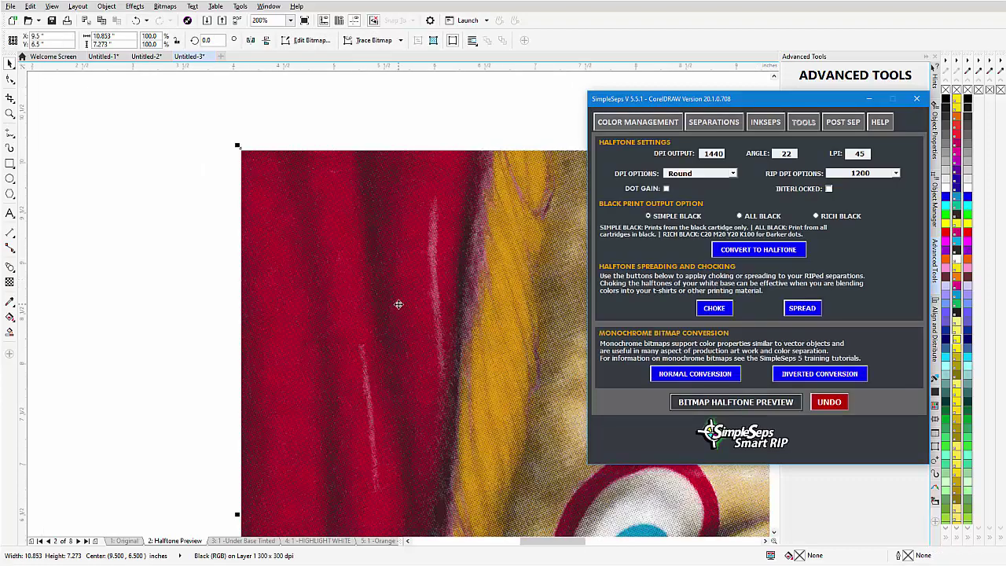
scroll(399, 304, "up", 1)
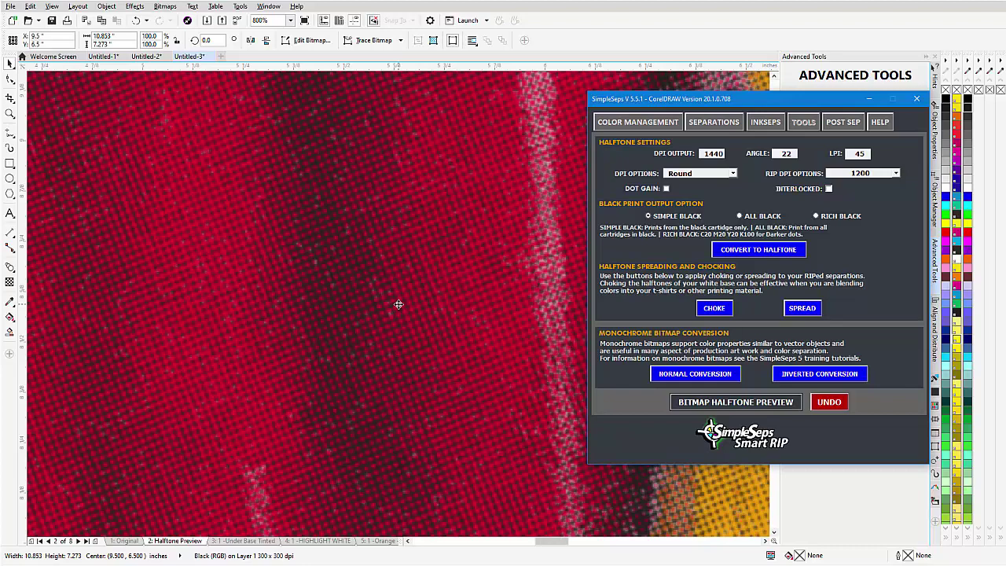
scroll(399, 304, "down", 4)
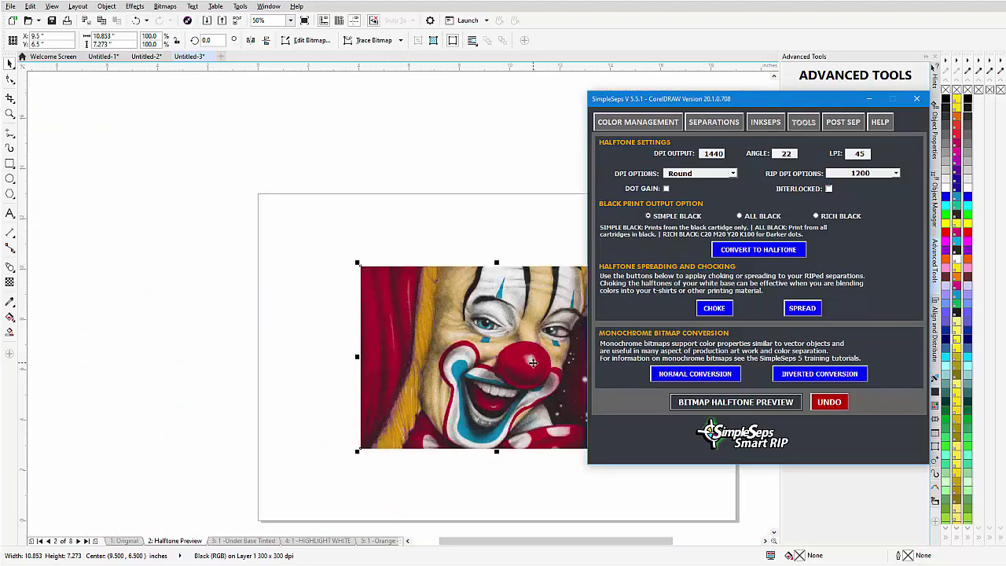
left_click_drag(533, 362, 130, 355)
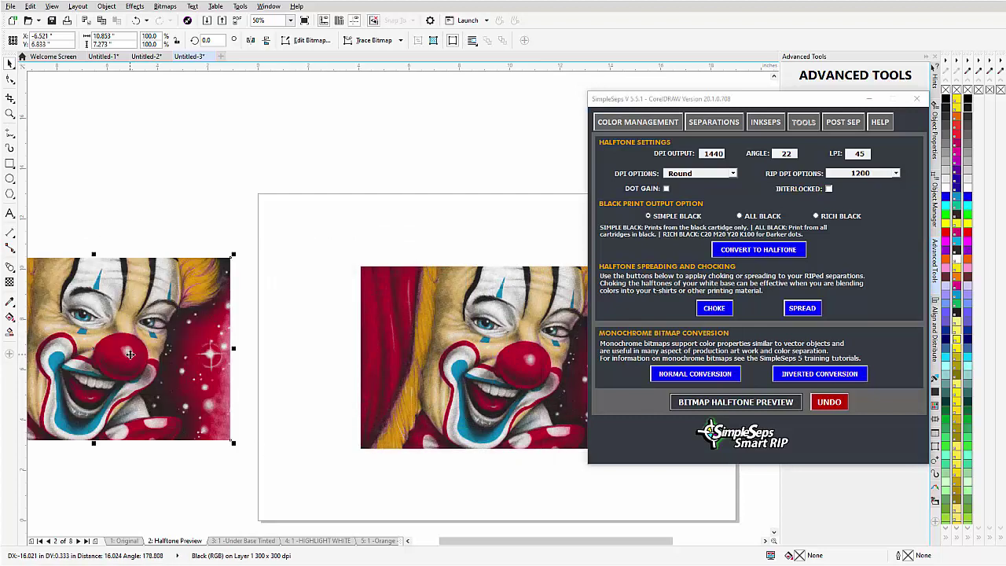
On the Original page, position the halftone preview directly below the original clown art.
left_click(132, 541)
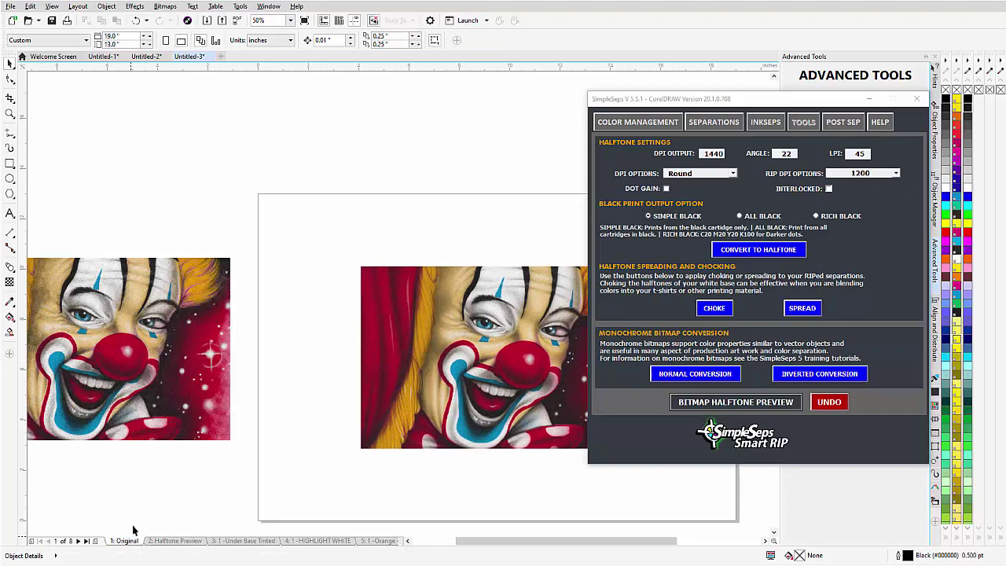
left_click(113, 343)
left_click_drag(113, 343, 236, 433)
key("F3")
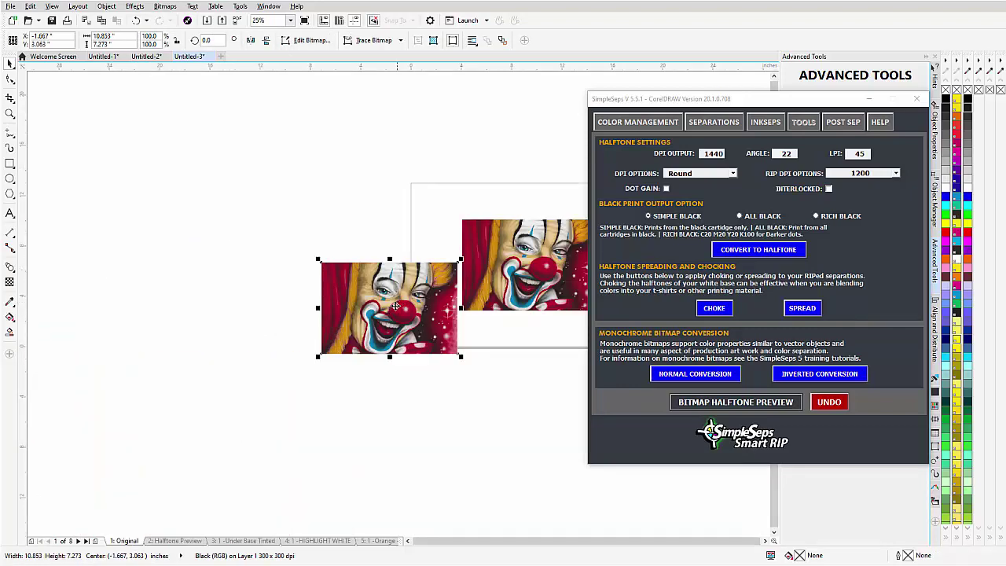
left_click_drag(395, 307, 537, 360)
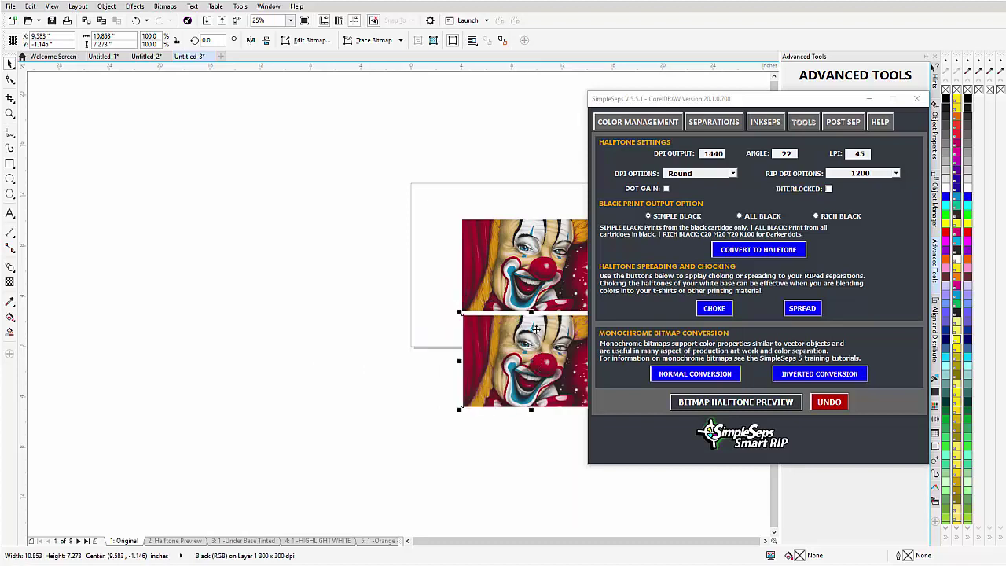
scroll(537, 323, "up", 1)
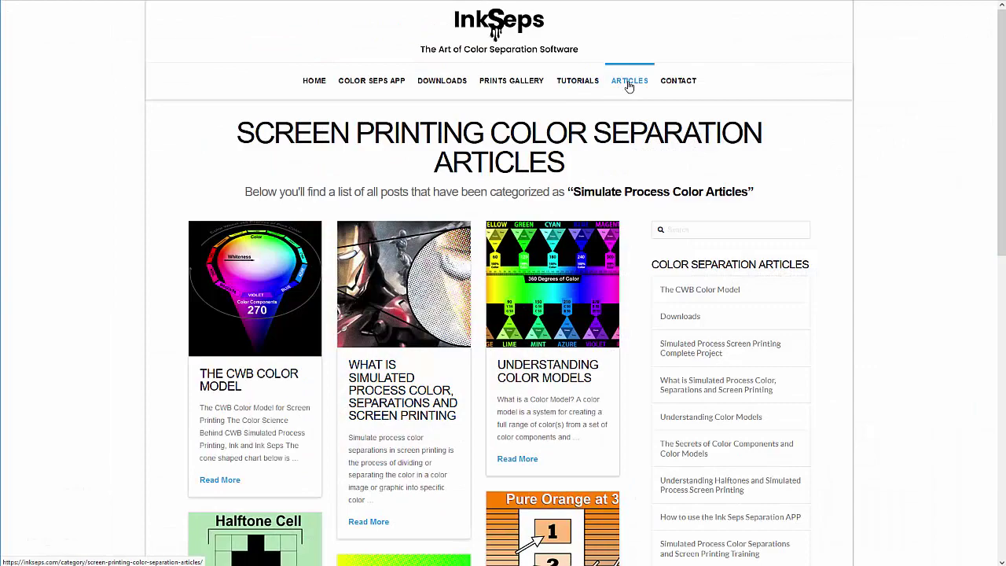
Scroll through the InkSeps colour separation article cards and back up to the top.
scroll(575, 252, "down", 2)
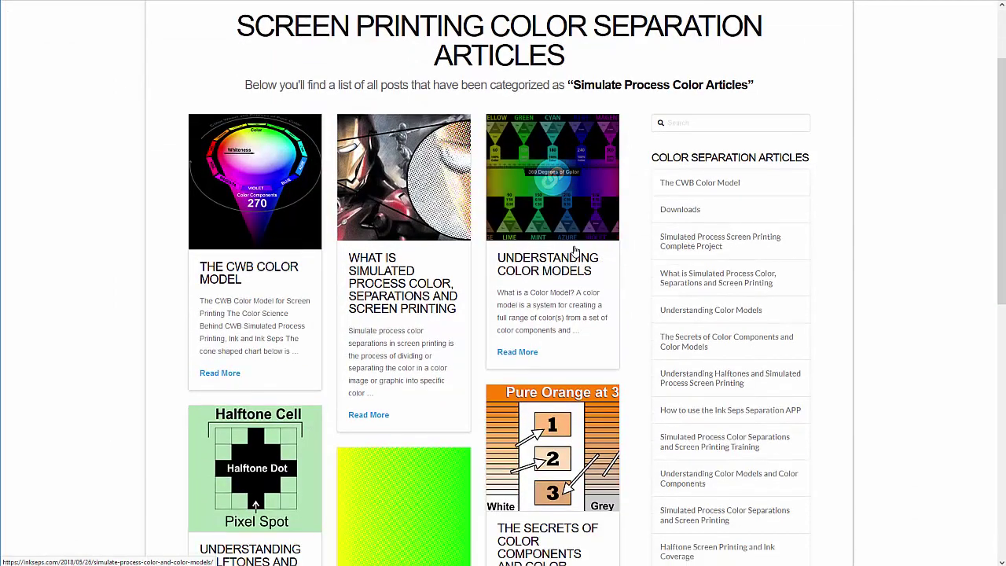
scroll(575, 251, "down", 5)
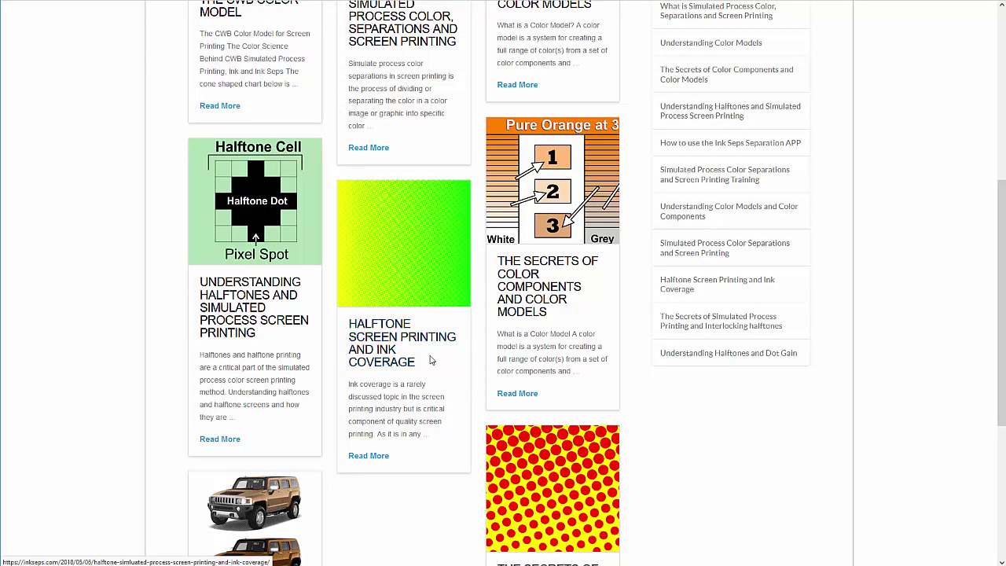
scroll(430, 360, "down", 1)
scroll(430, 360, "down", 3)
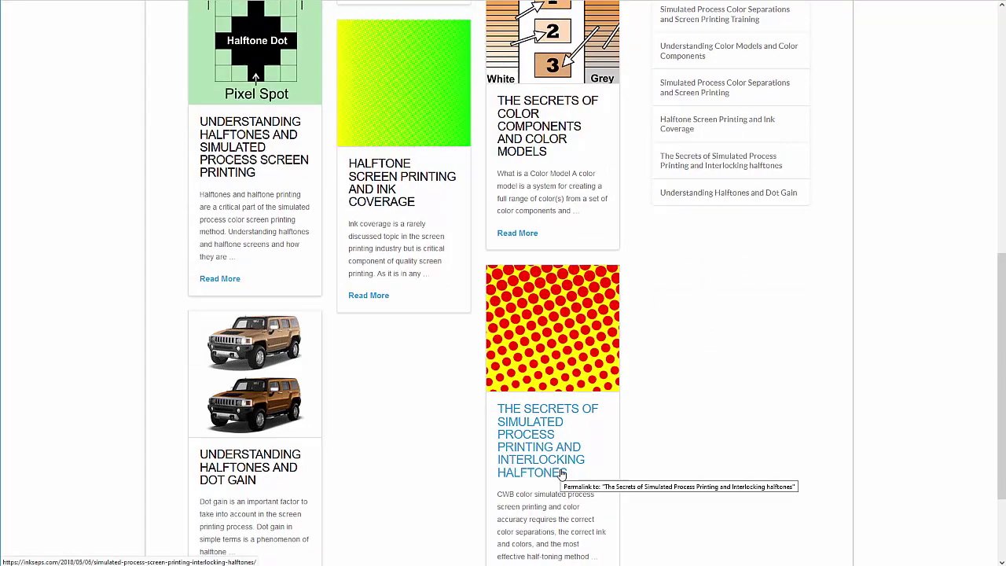
scroll(563, 462, "up", 2)
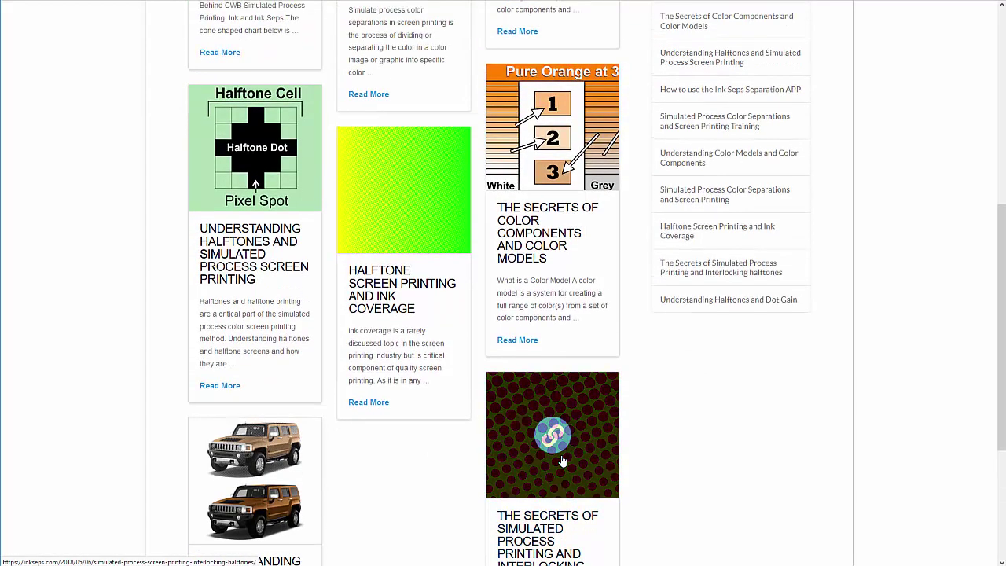
scroll(442, 338, "up", 5)
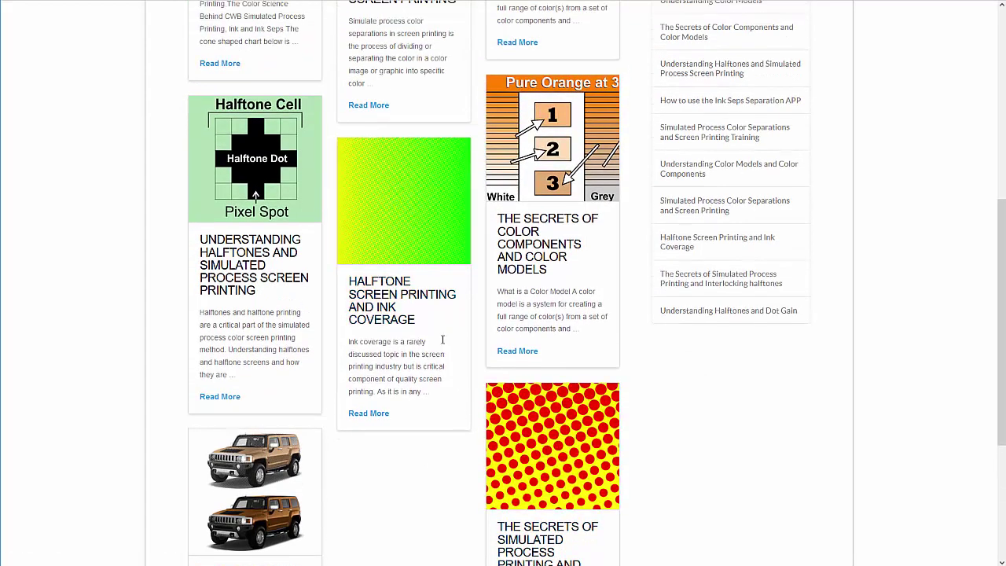
scroll(445, 336, "up", 3)
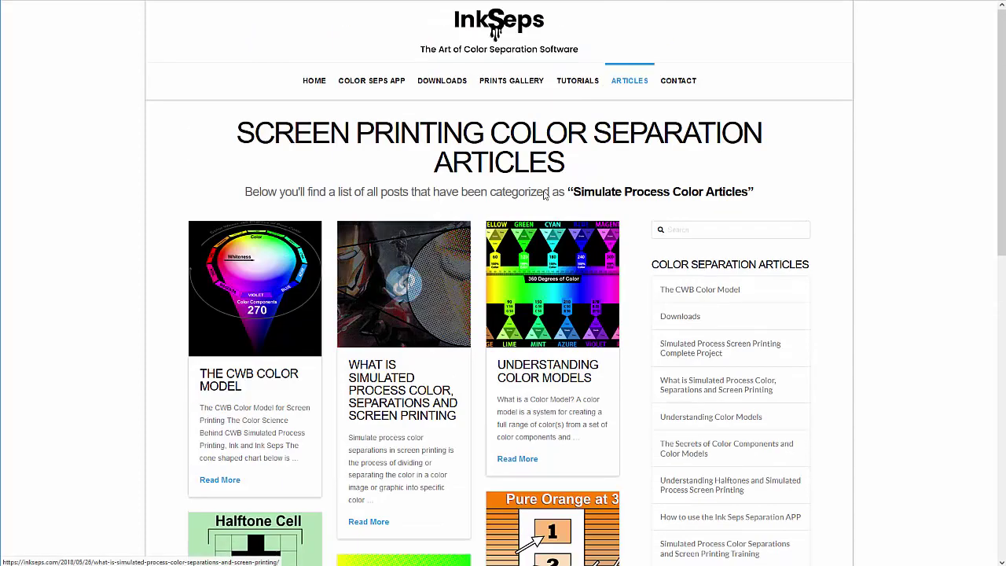